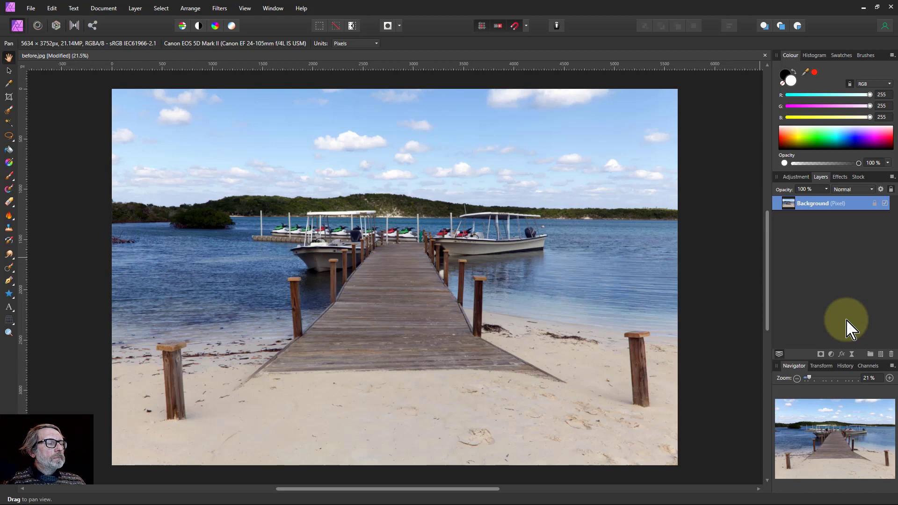
Add a mask layer above the Background and erase a soft band across the jetty and boats
left_click(821, 354)
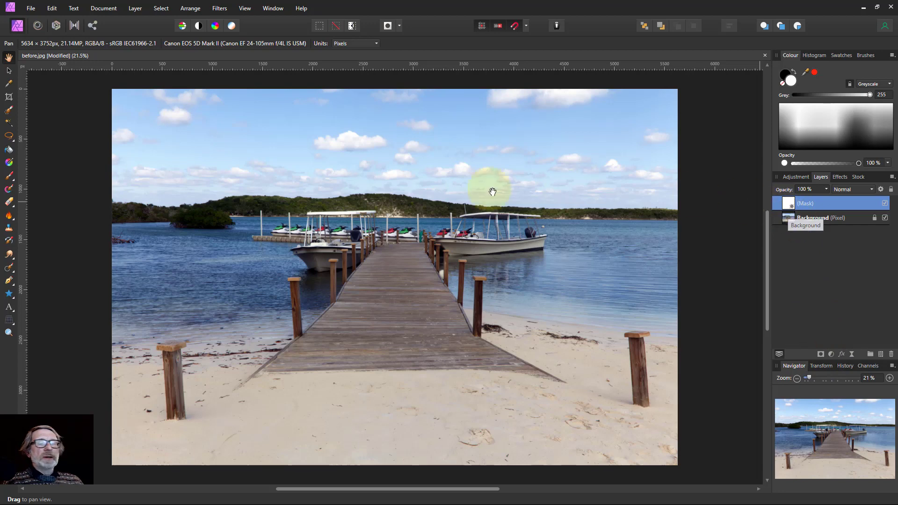
left_click(10, 176)
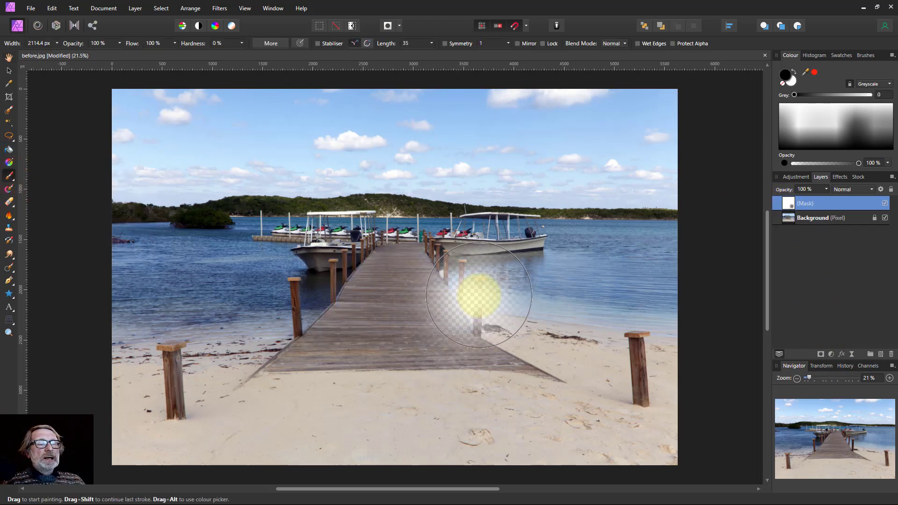
mouse_move(561, 265)
left_mouse_down()
mouse_move(561, 253)
mouse_move(491, 267)
mouse_move(268, 272)
mouse_move(311, 276)
left_mouse_up()
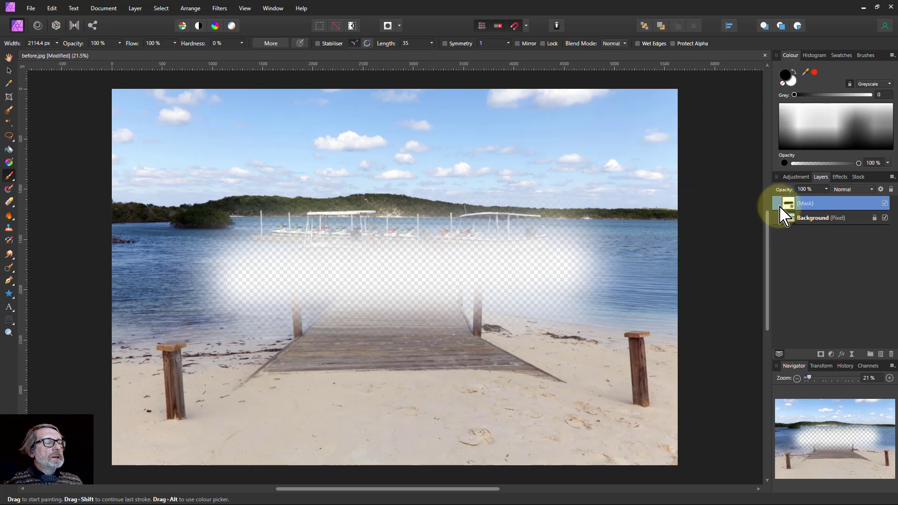
Delete the mask layer and paint a wide black stroke across the boats on a new pixel layer
left_click(890, 354)
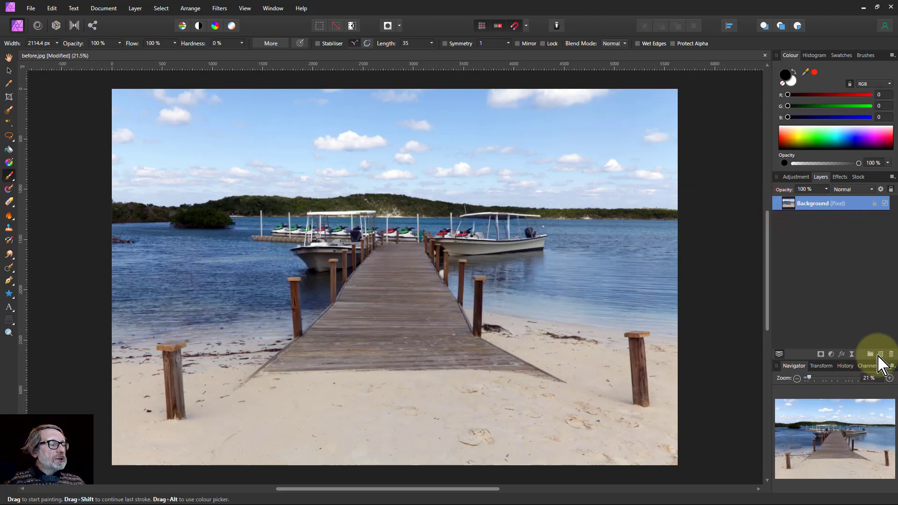
left_click(881, 354)
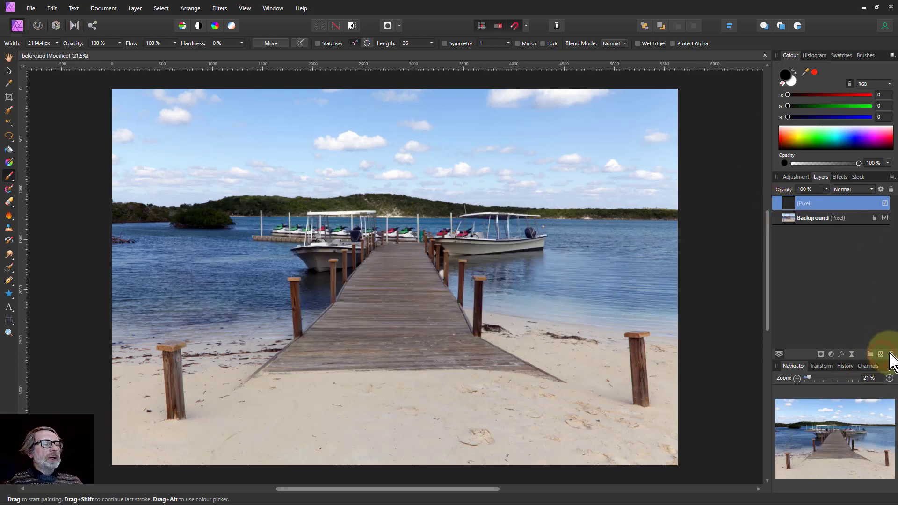
left_click(509, 232)
mouse_move(510, 232)
left_mouse_down()
mouse_move(556, 272)
mouse_move(220, 281)
left_mouse_up()
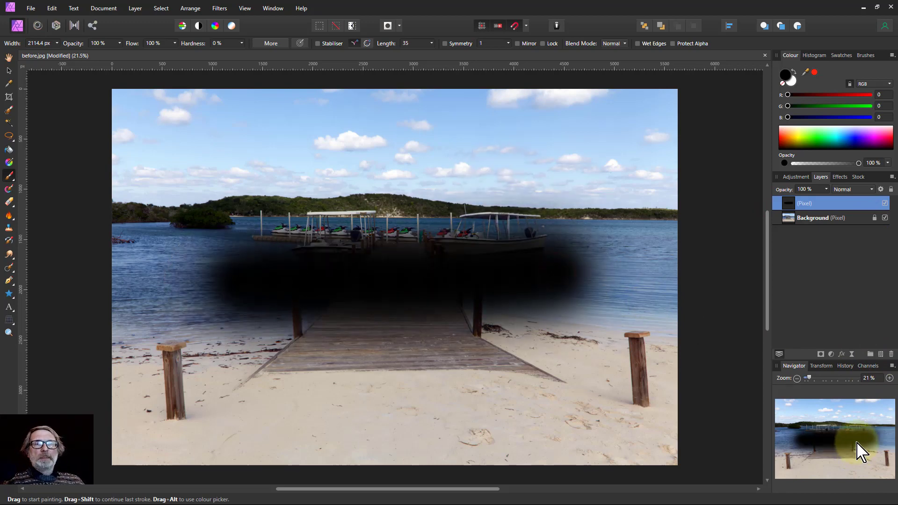
Set the painted pixel layer's blend mode to Erase, then delete that layer
left_click(852, 189)
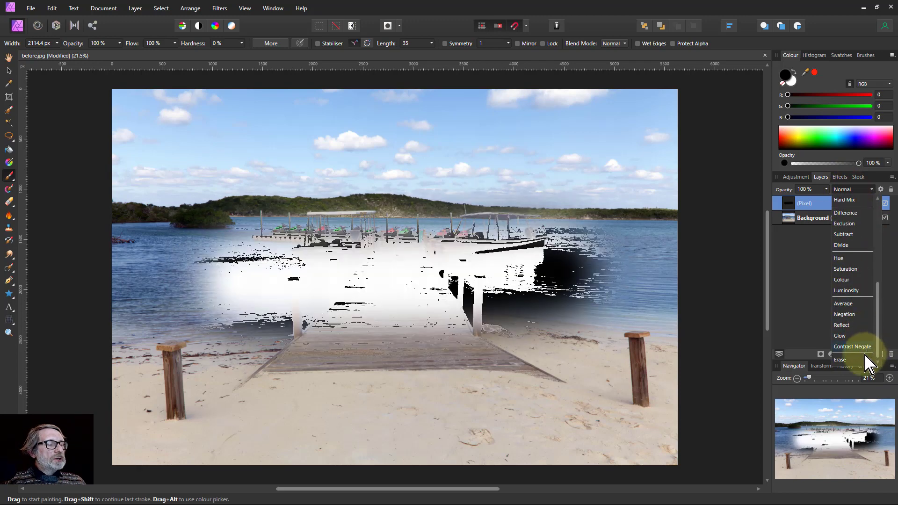
left_click(840, 359)
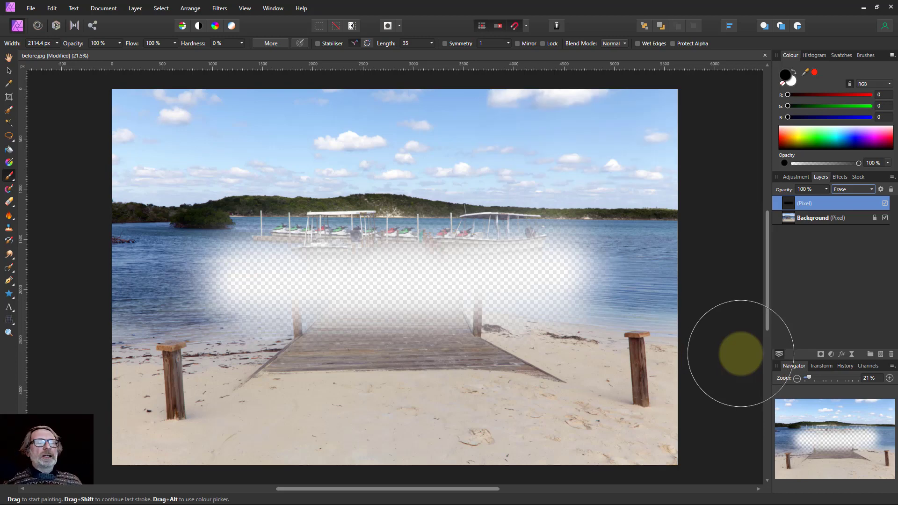
key("Delete")
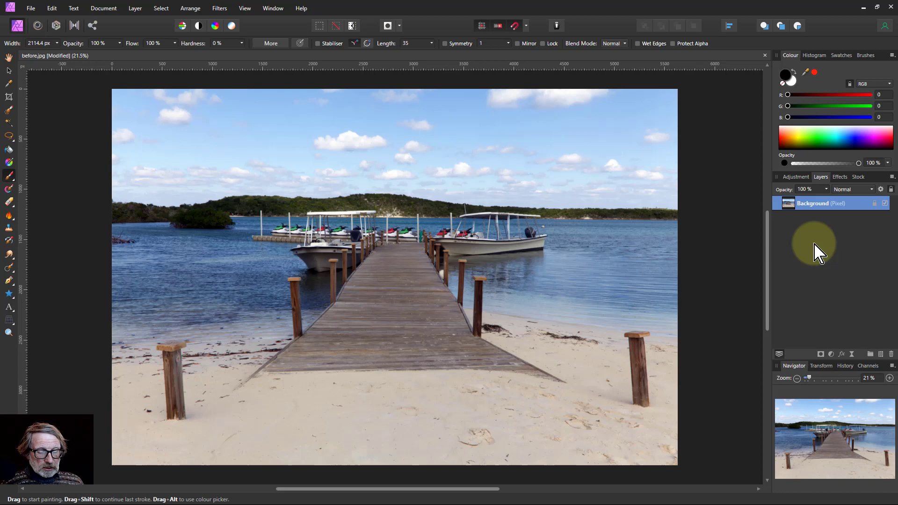
Duplicate the Background layer and group the two photo copies together
key("ctrl+j")
key("ctrl+j")
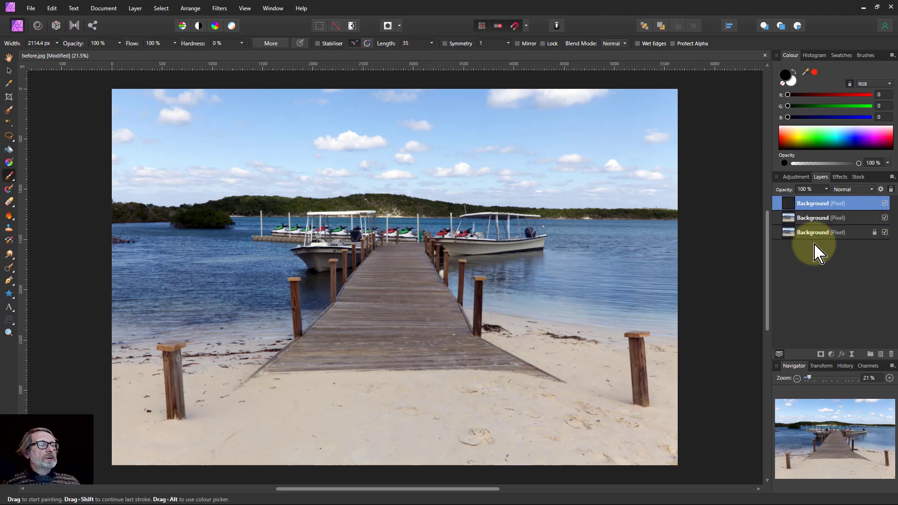
left_click(818, 215, "shift")
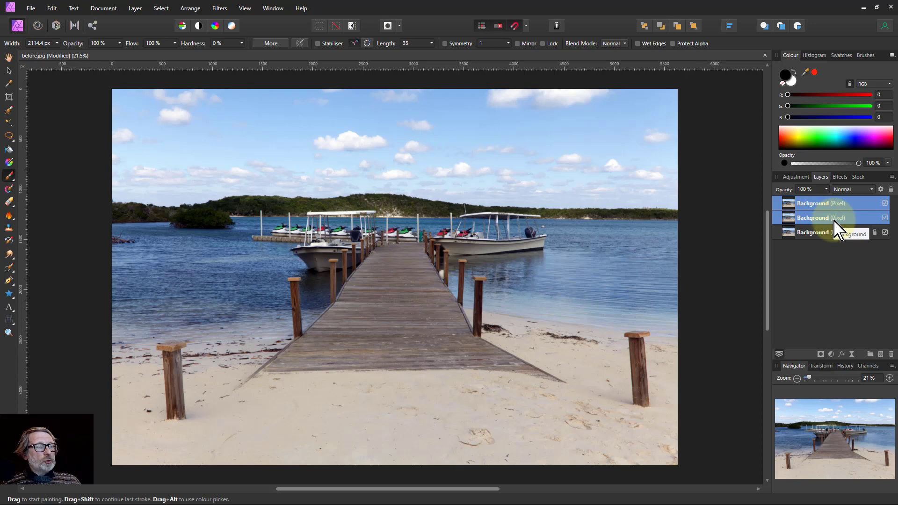
key("ctrl+g")
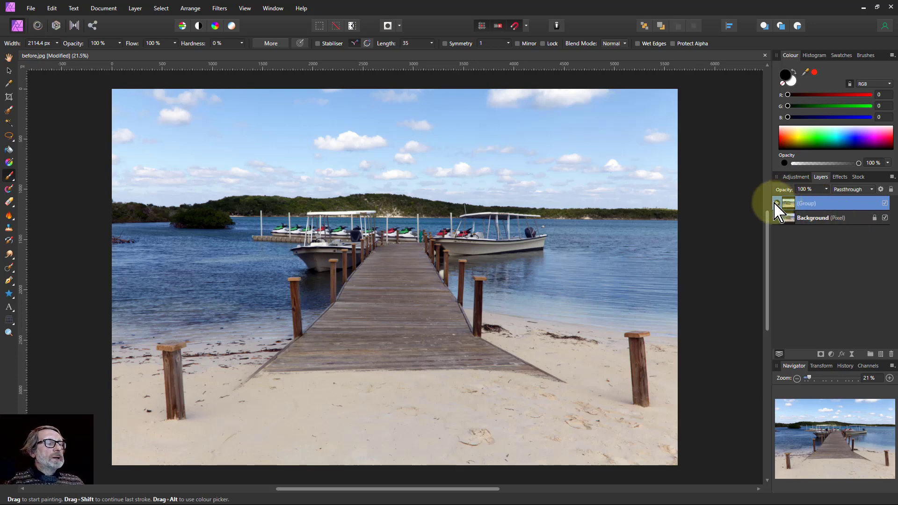
left_click(777, 203)
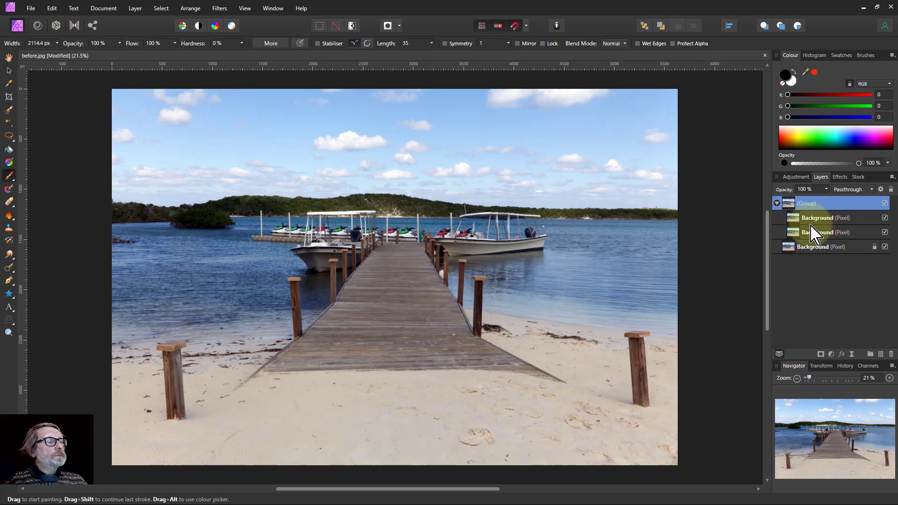
Rename the top copy 'Mask', set it to Erase blending, and hide the original Background
double_click(823, 218)
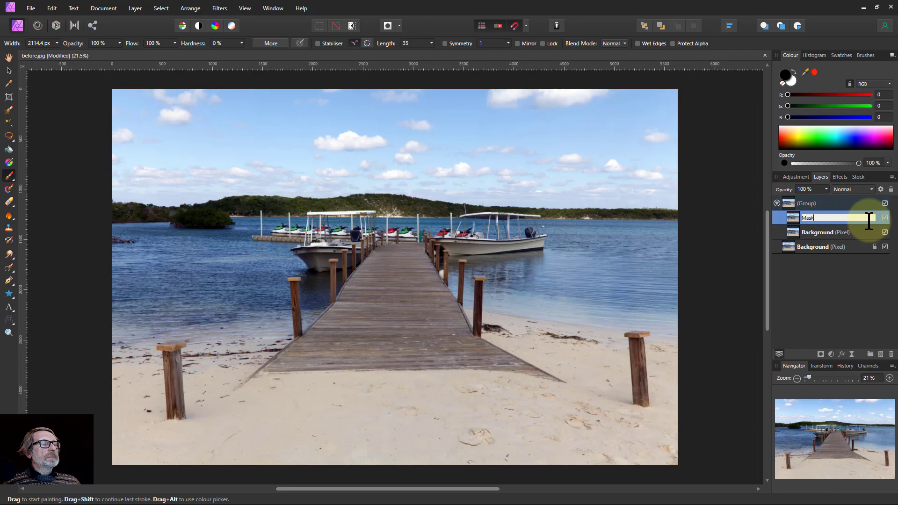
key("Return")
left_click(850, 189)
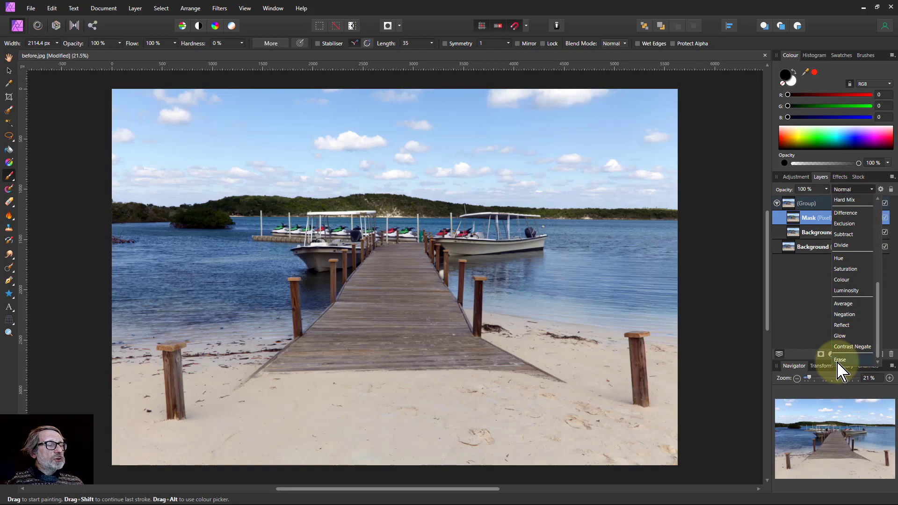
left_click(839, 360)
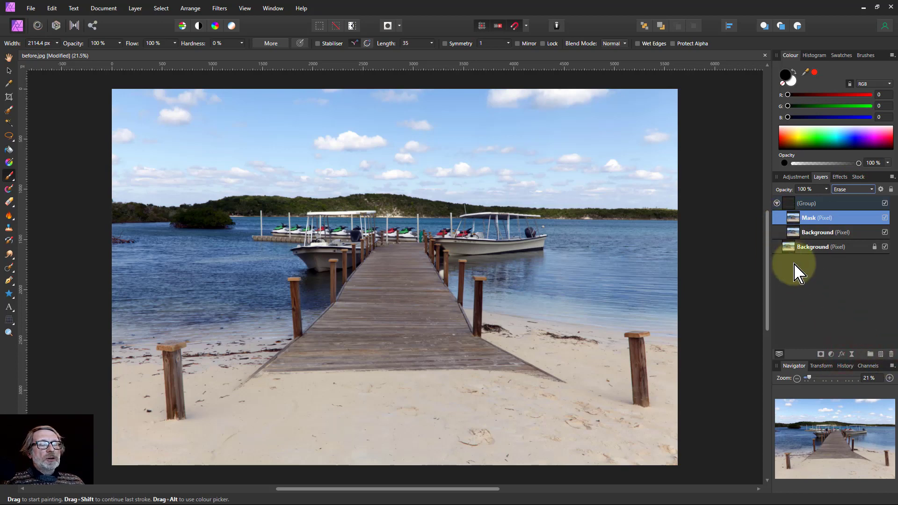
left_click(885, 246)
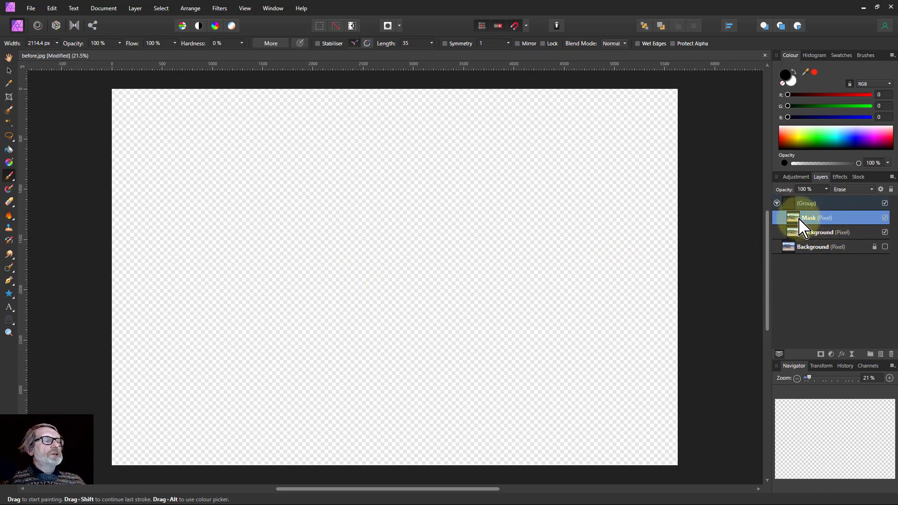
left_click_drag(794, 224, 798, 226)
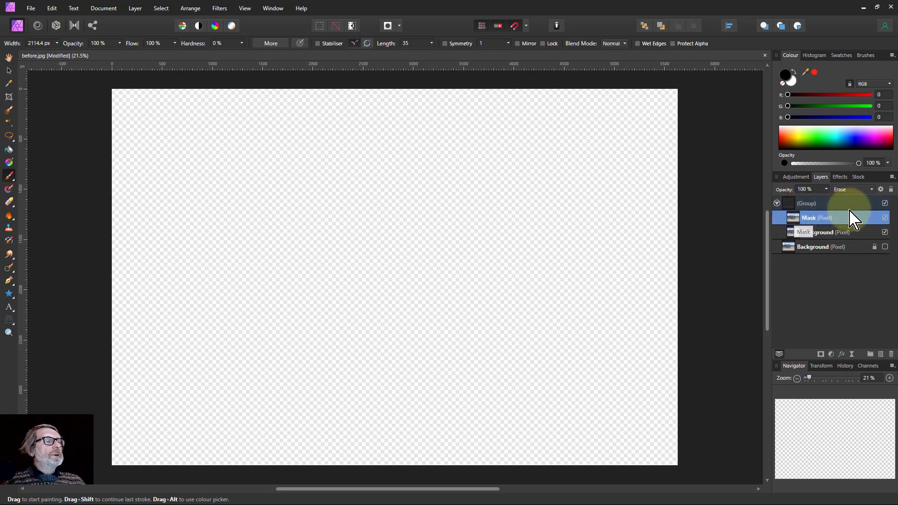
Shape the Mask layer's source blend range into a smooth curve at about 50.5% in, 81% out
left_click(880, 189)
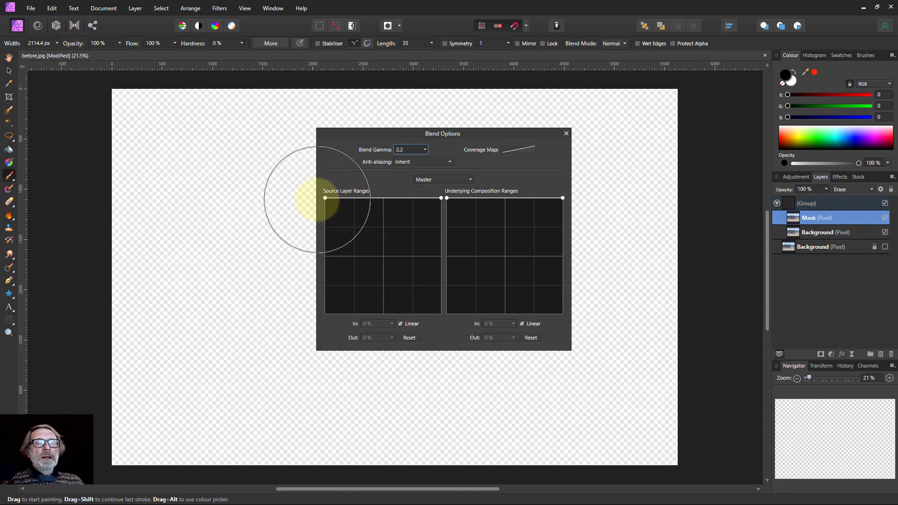
left_click_drag(437, 197, 451, 339)
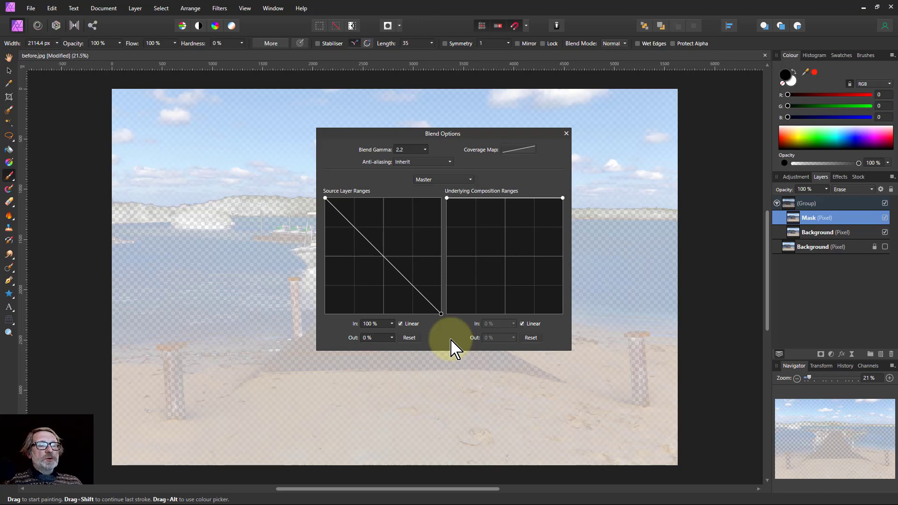
left_click_drag(454, 348, 457, 201)
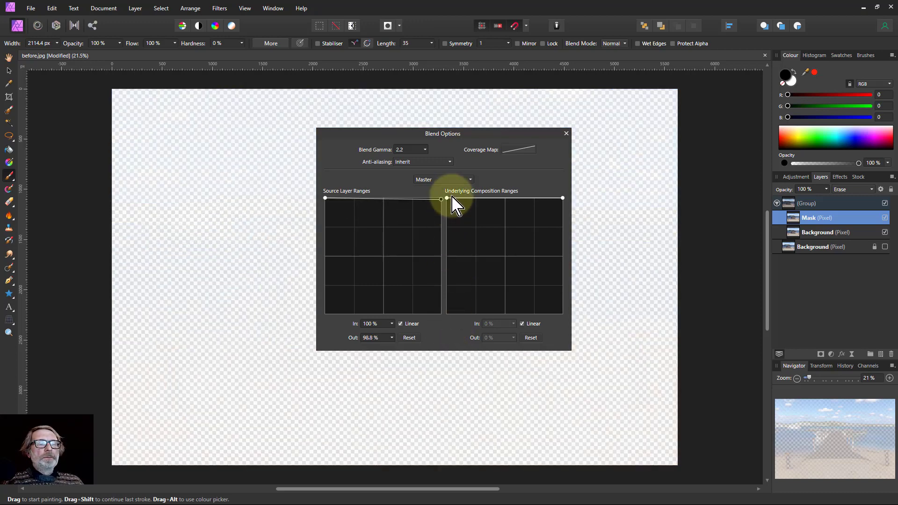
left_click_drag(325, 197, 326, 344)
left_click_drag(368, 134, 521, 224)
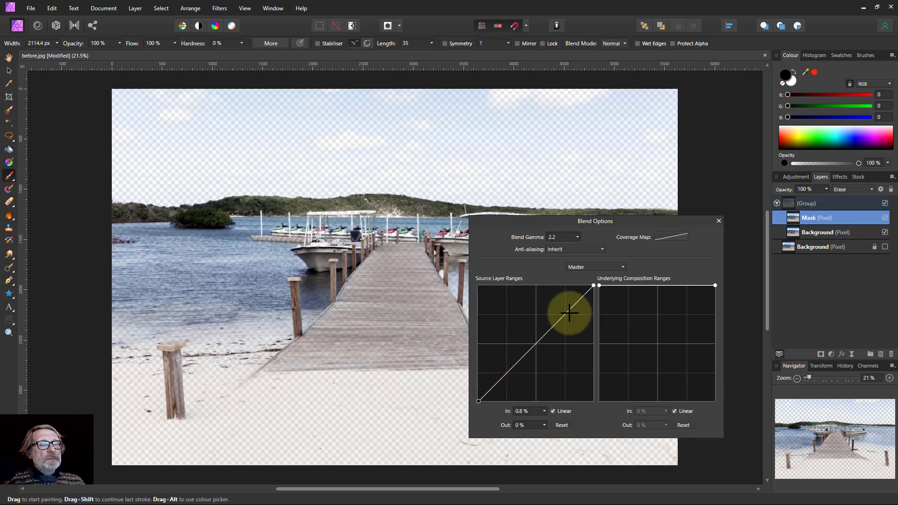
left_click_drag(563, 315, 539, 310)
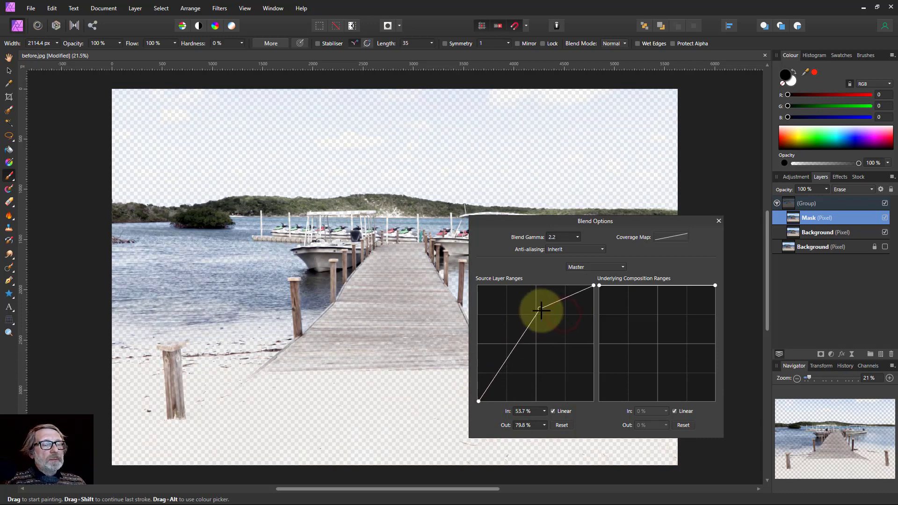
left_click(553, 411)
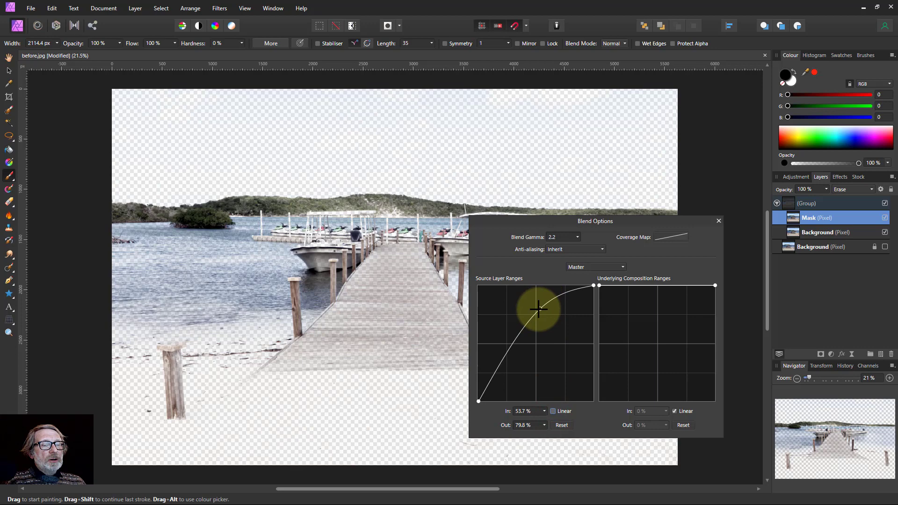
left_click_drag(538, 310, 536, 307)
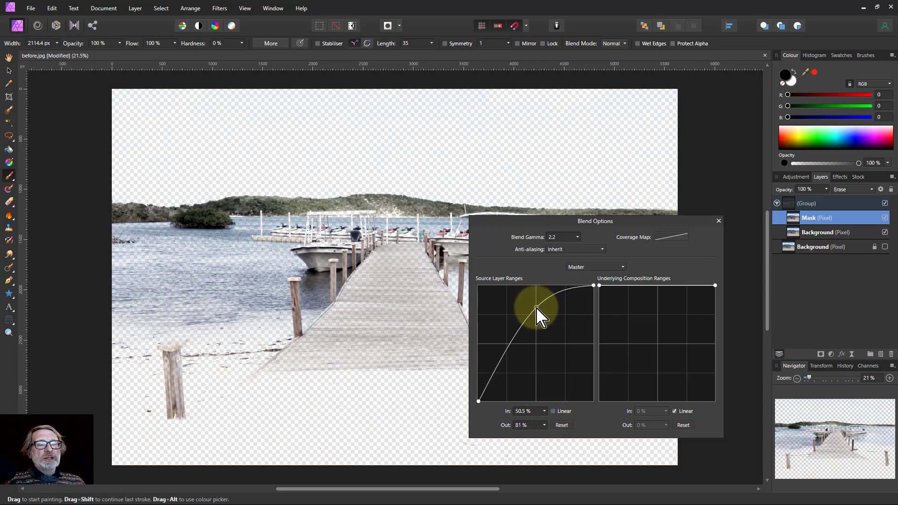
Nest a Curves adjustment inside the Mask layer and pull its point down to 0.633, 0.328
left_click(832, 355)
left_click(818, 245)
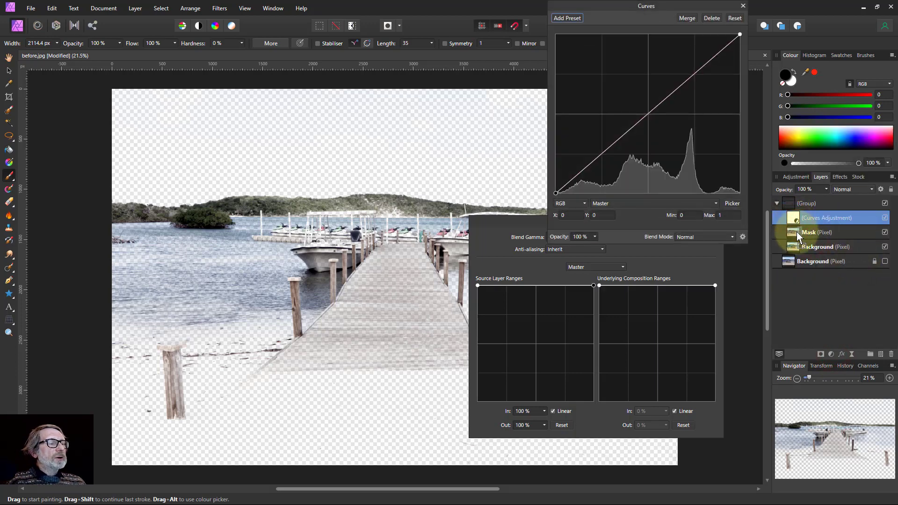
left_click_drag(796, 232, 796, 232)
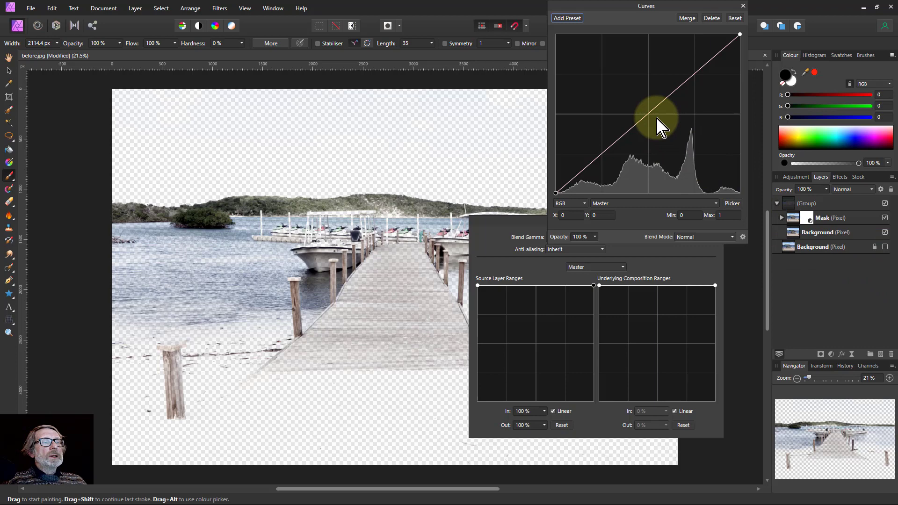
left_click_drag(646, 115, 672, 141)
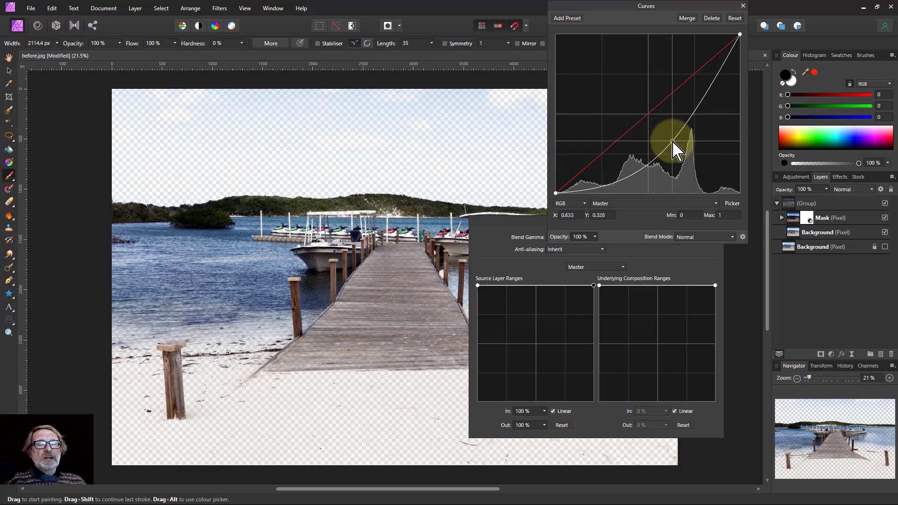
left_click(744, 304)
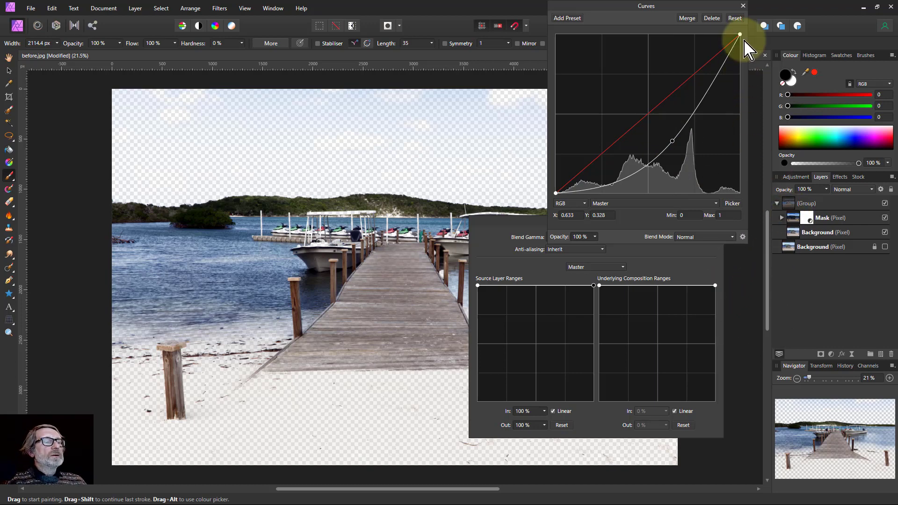
Make the bottom Background visible and switch the group's blend mode to Multiply
left_click(799, 204)
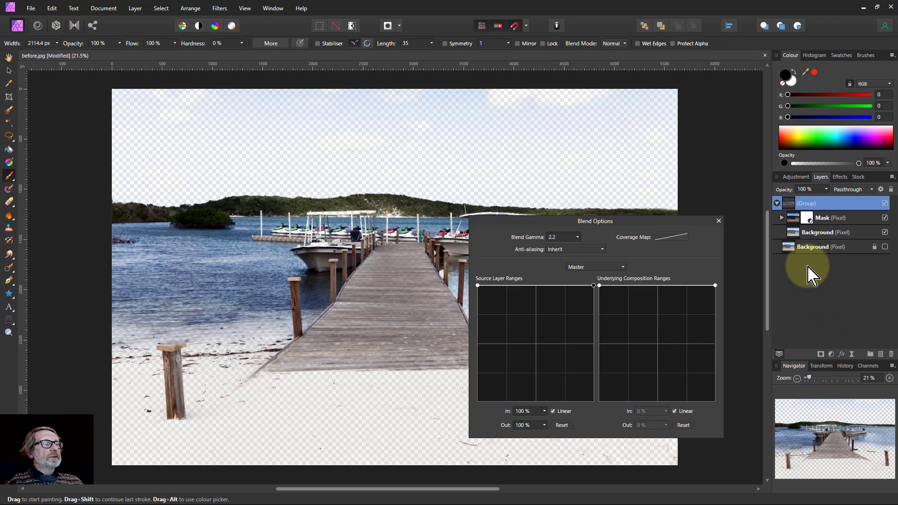
left_click(848, 190)
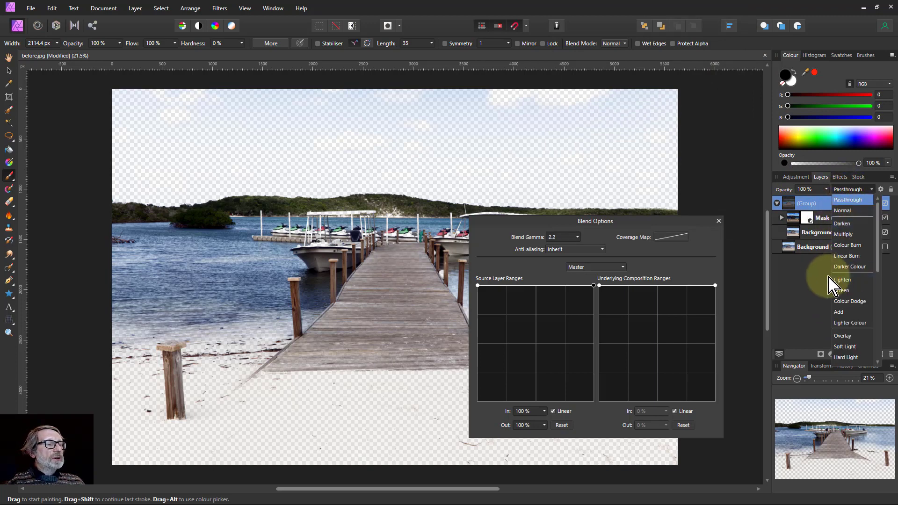
left_click(793, 252)
left_click(885, 247)
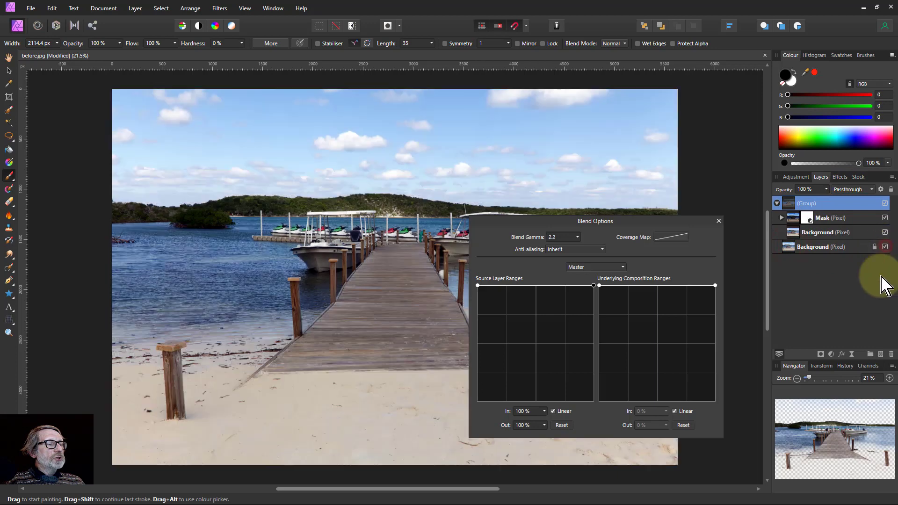
left_click(845, 190)
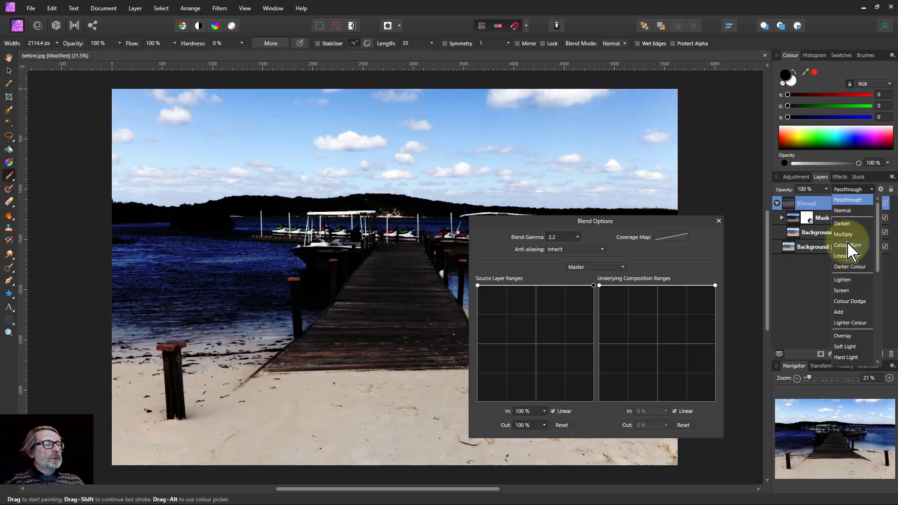
left_click(845, 234)
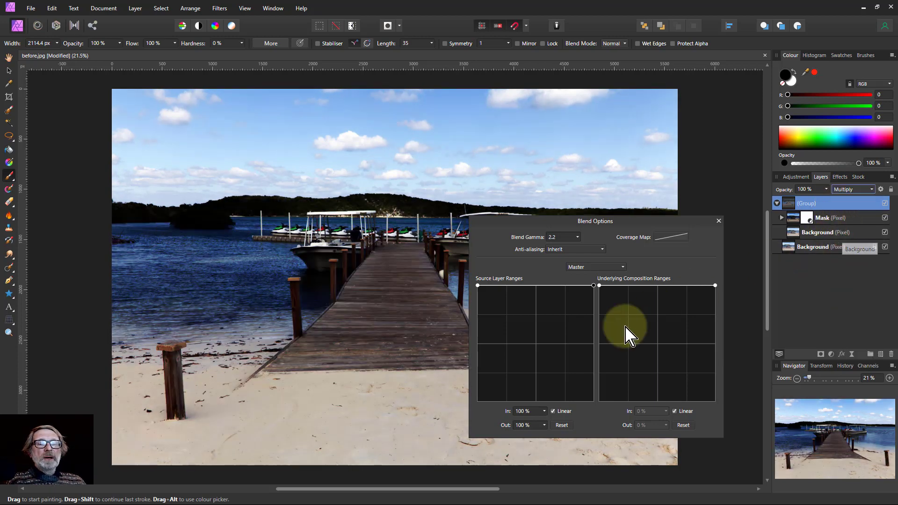
left_click(718, 221)
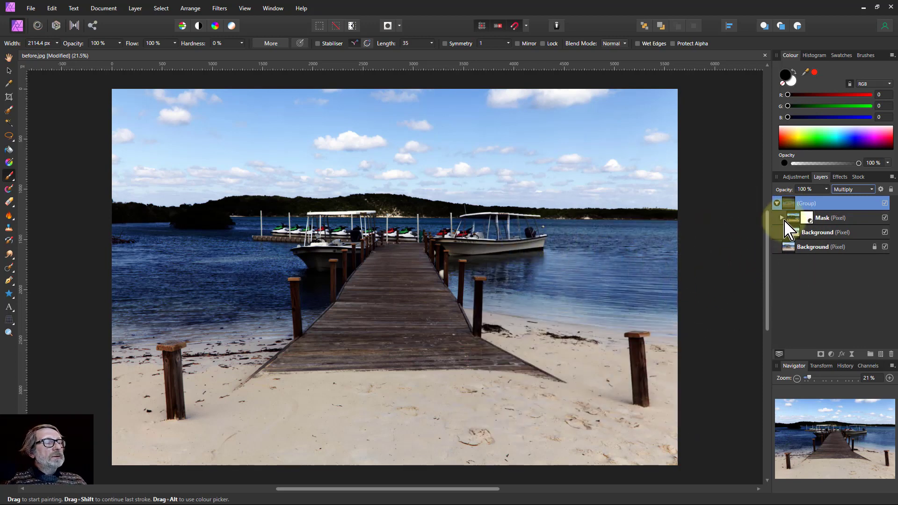
Move the nested Curves point up to 0.582, 0.39
left_click(782, 218)
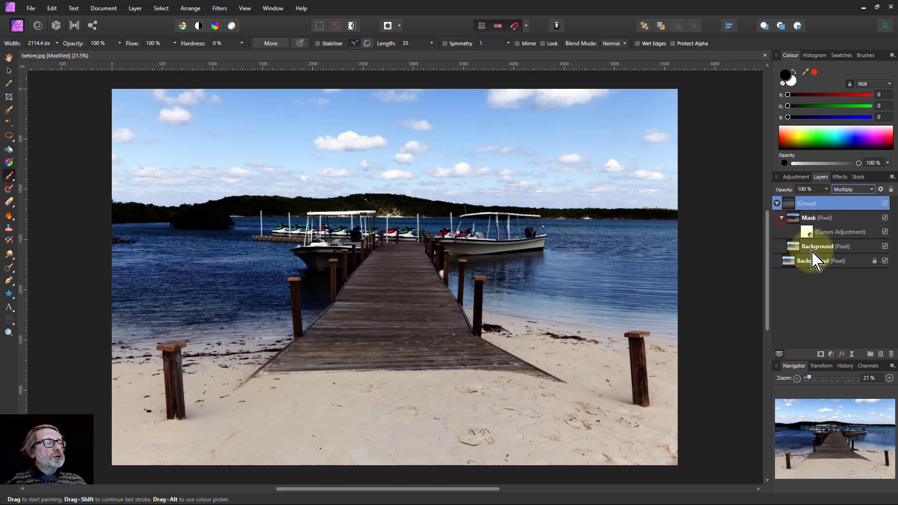
double_click(807, 232)
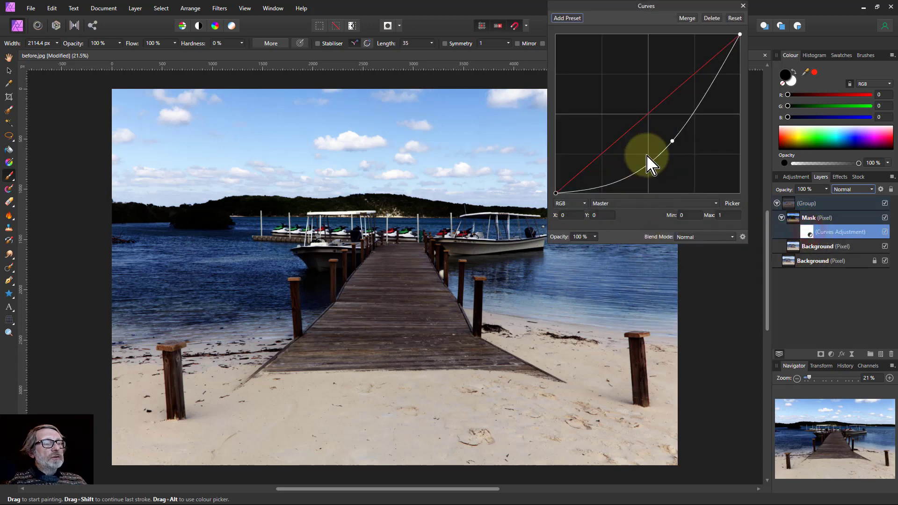
left_click_drag(672, 141, 663, 133)
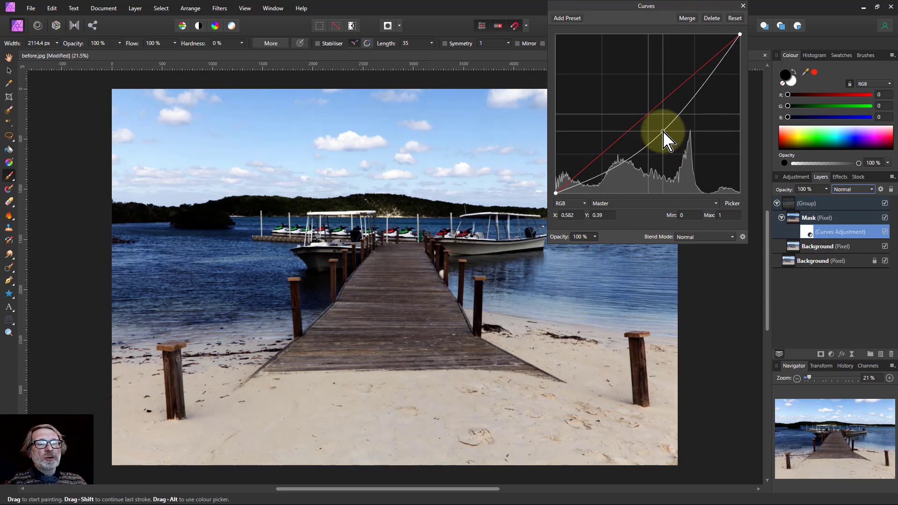
Retune the Mask's source blend curve to 48.5% in, 82.2% out
left_click(798, 219)
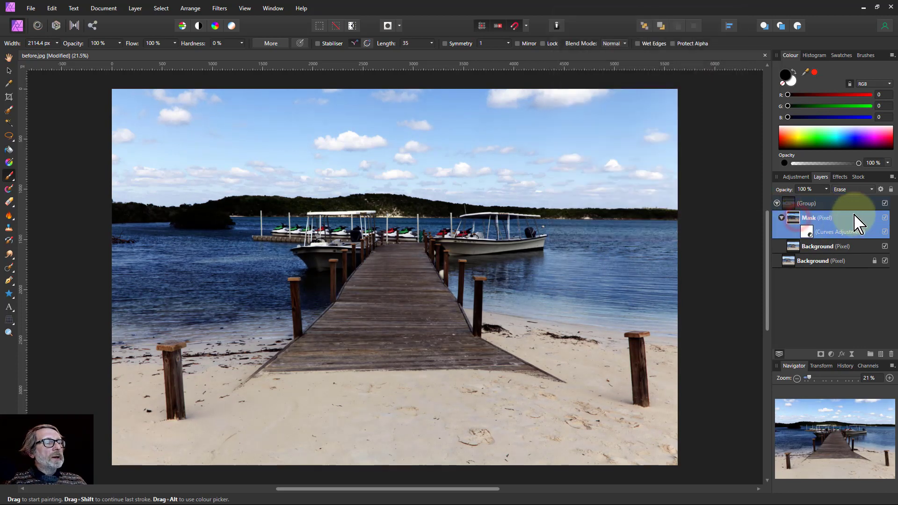
left_click(880, 190)
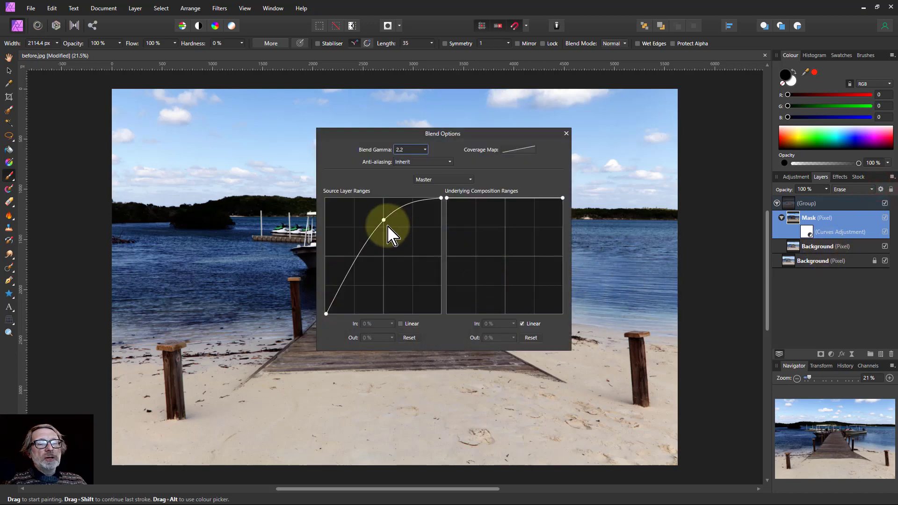
mouse_move(383, 219)
left_mouse_down()
mouse_move(395, 231)
mouse_move(381, 218)
left_mouse_up()
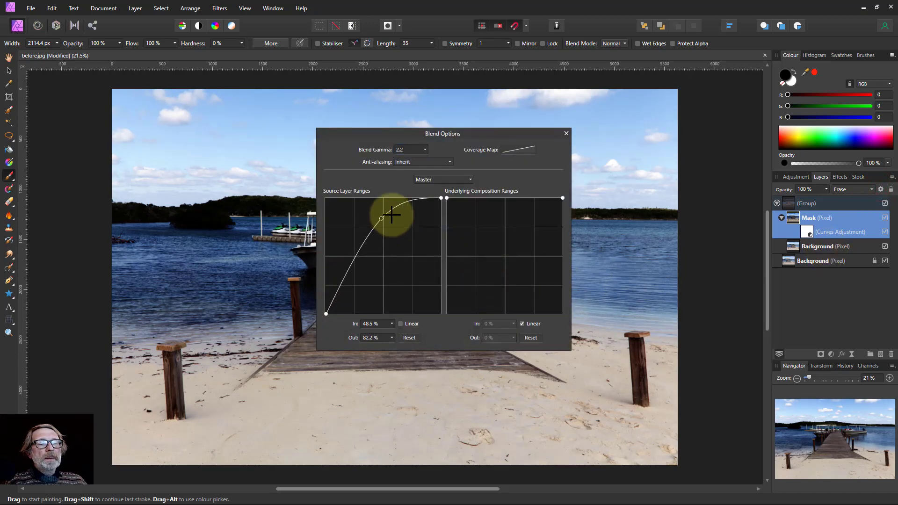
left_click(566, 130)
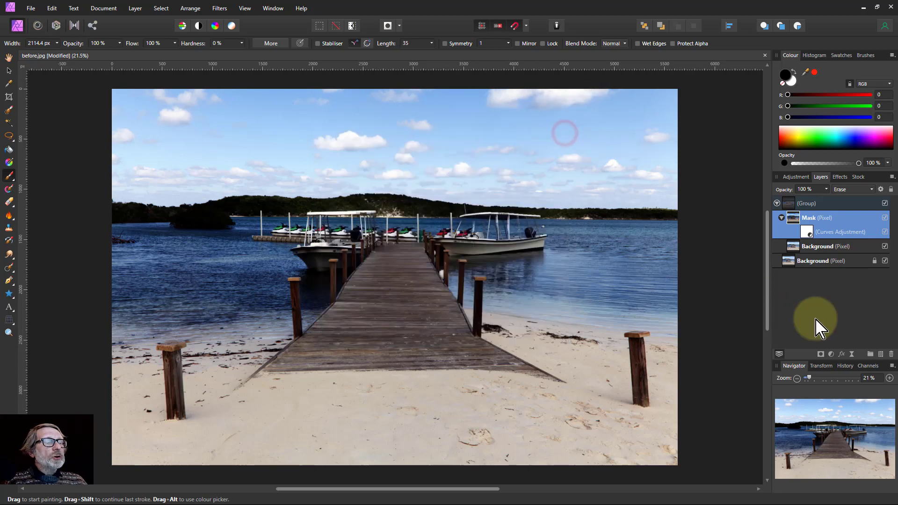